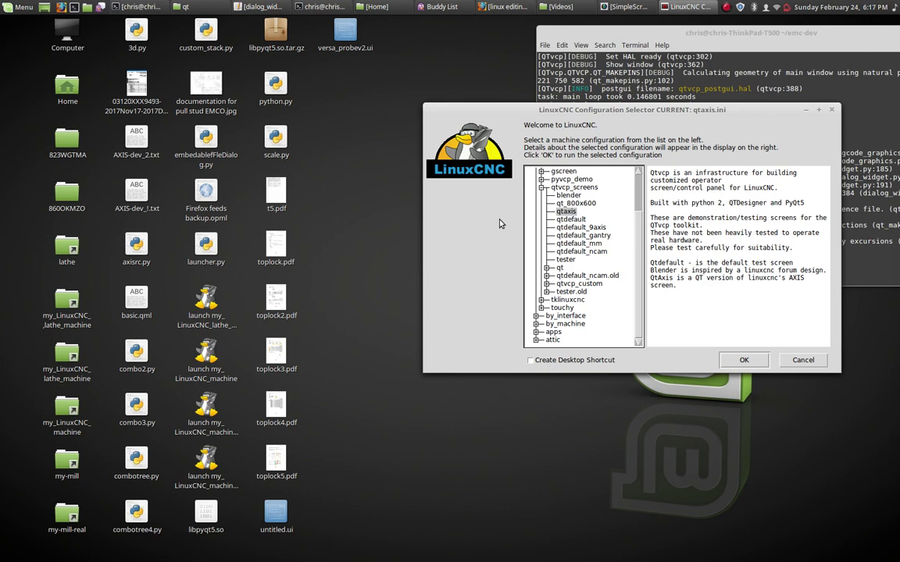
Launch the qtaxis configuration, shift its window to the right and resize it slightly
{"action": "left_click", "coordinate": [743, 360]}
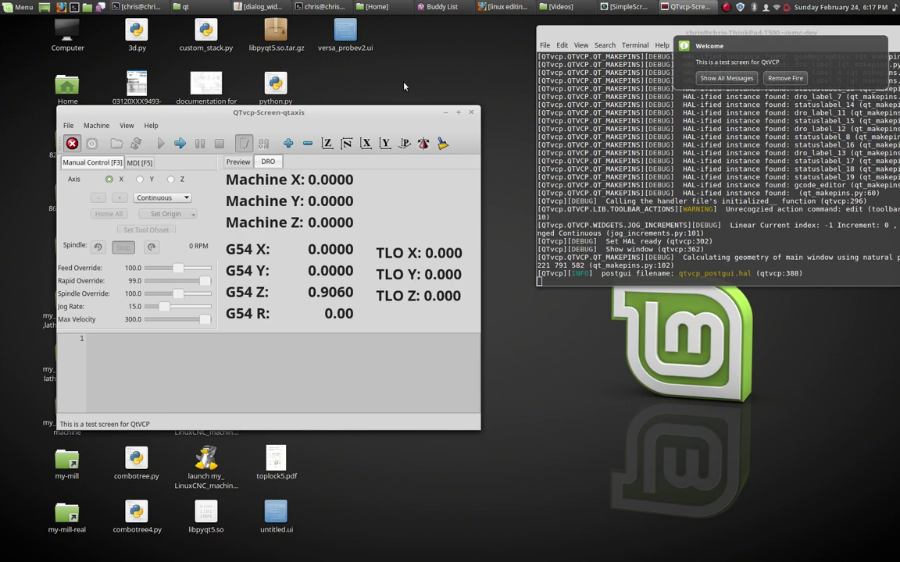
{"action": "left_click_drag", "start_coordinate": [335, 114], "coordinate": [442, 118]}
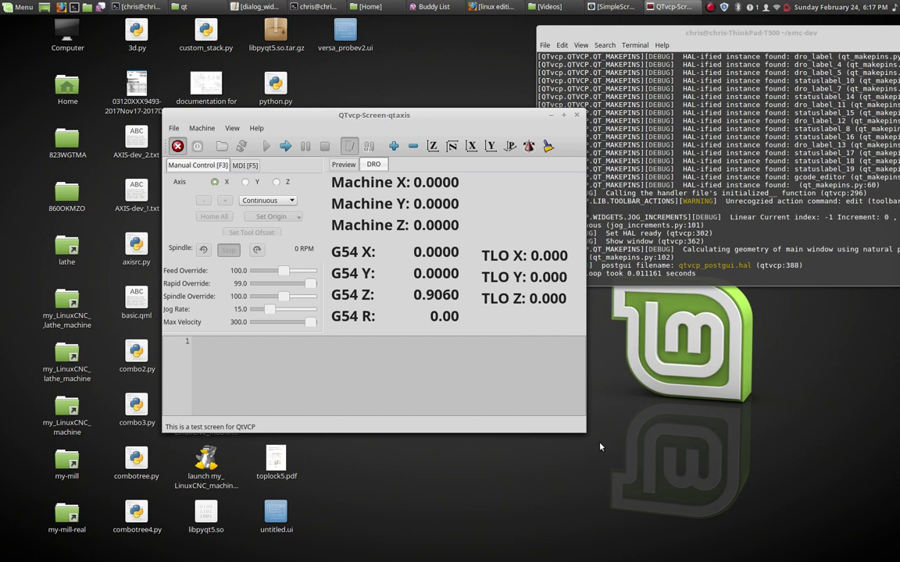
{"action": "left_click_drag", "start_coordinate": [585, 432], "coordinate": [575, 430]}
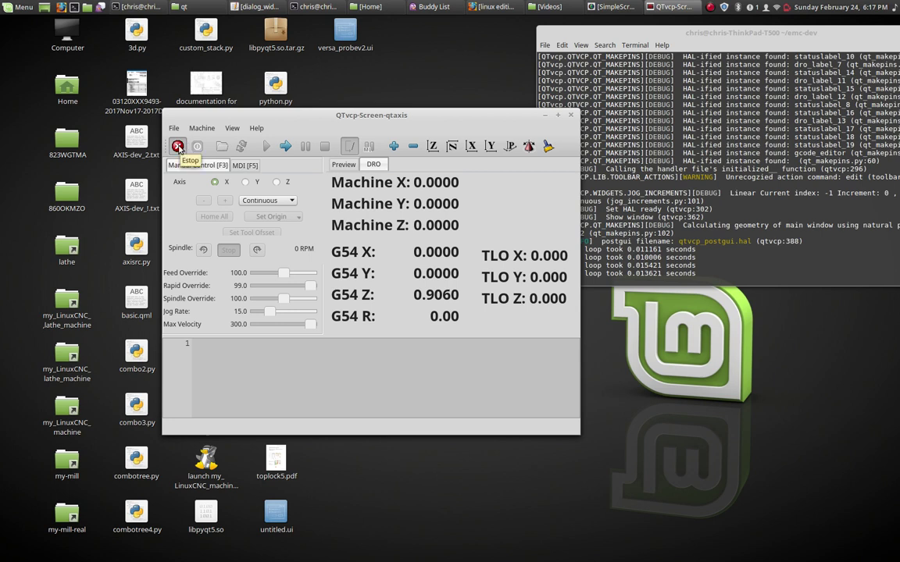
Release E-stop, power on and home all axes, then view Preview and return to DRO
{"action": "left_click", "coordinate": [178, 147]}
{"action": "left_click", "coordinate": [197, 146]}
{"action": "left_click", "coordinate": [213, 218]}
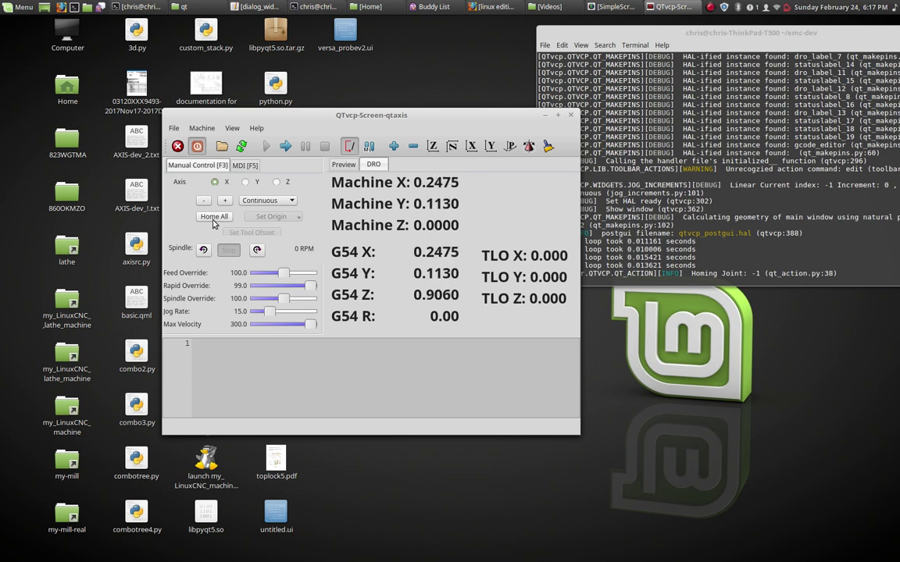
{"action": "left_click", "coordinate": [344, 164]}
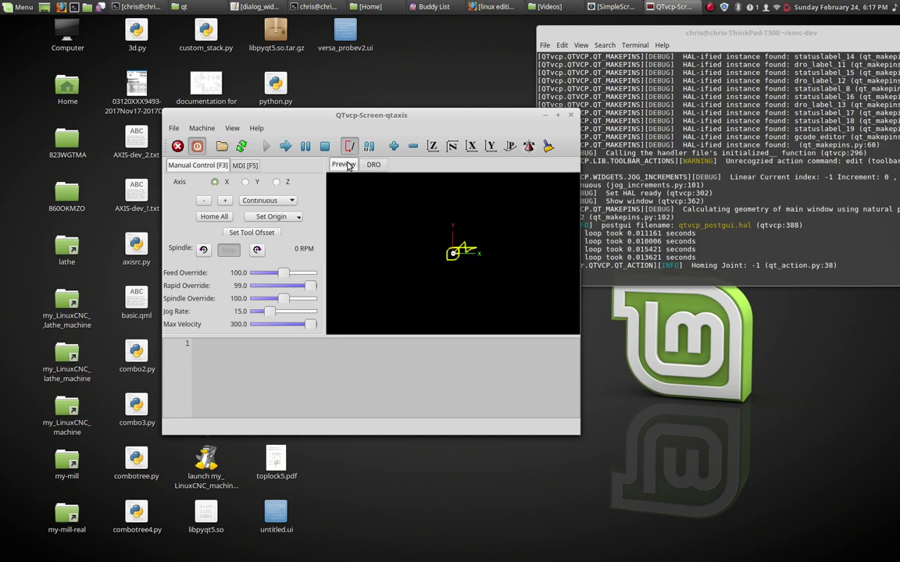
{"action": "left_click", "coordinate": [511, 147]}
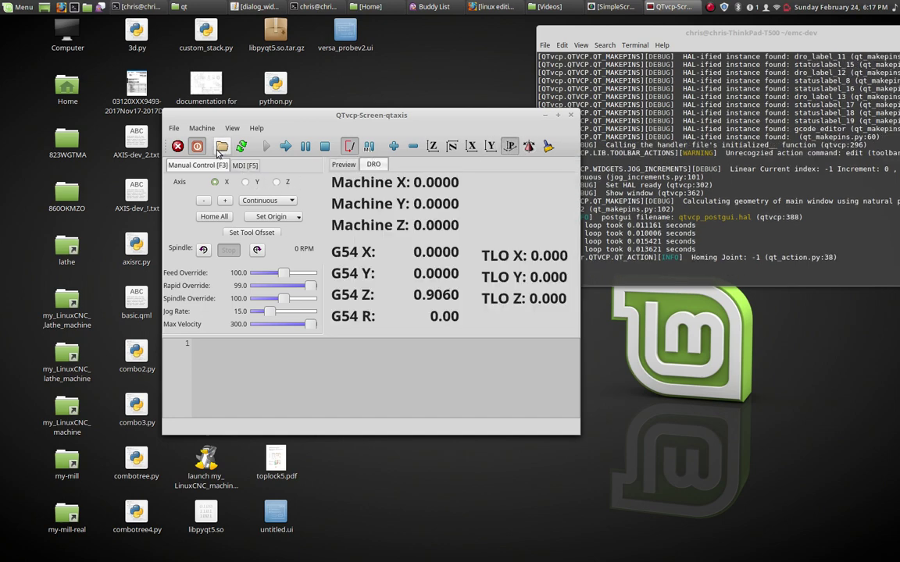
Set the G54 X origin to 2
{"action": "left_click", "coordinate": [287, 218]}
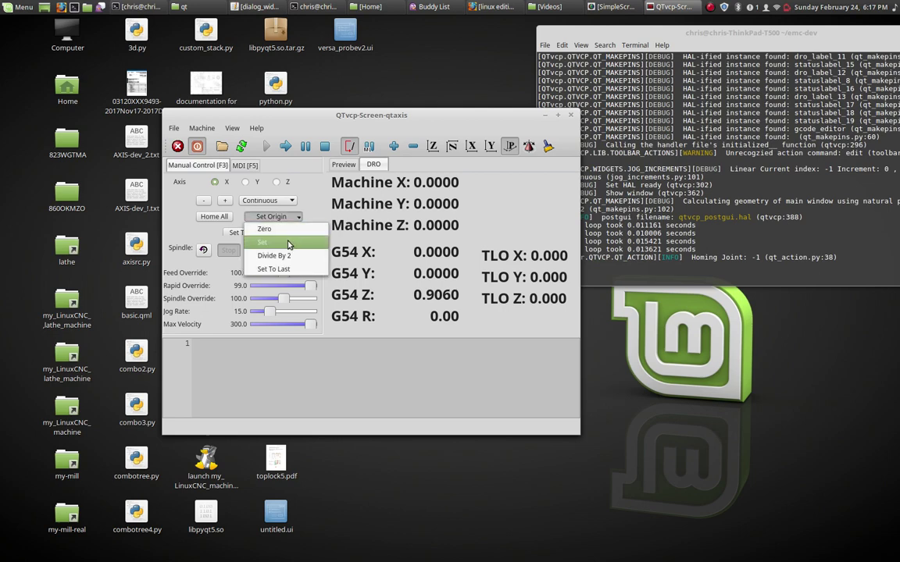
{"action": "left_click", "coordinate": [287, 243]}
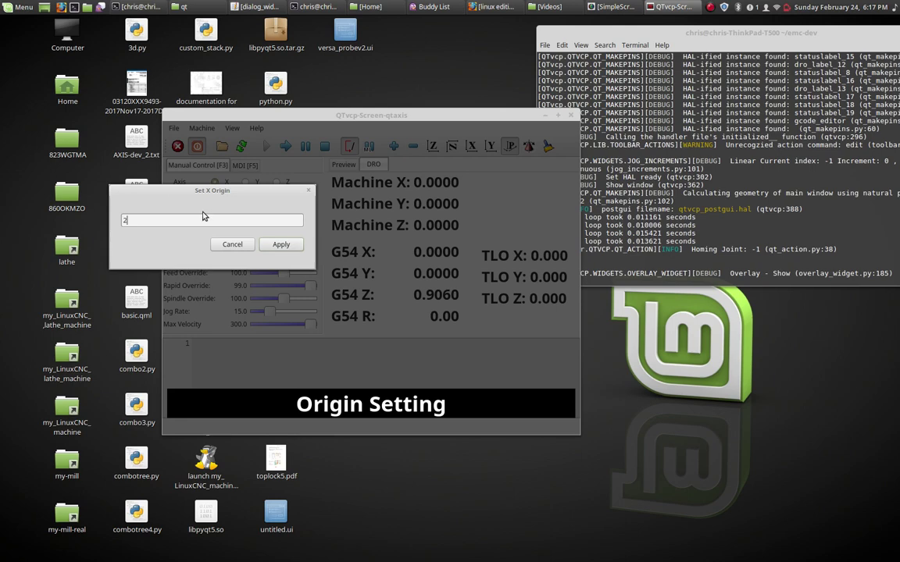
{"action": "type", "text": "2"}
{"action": "key", "text": "Return"}
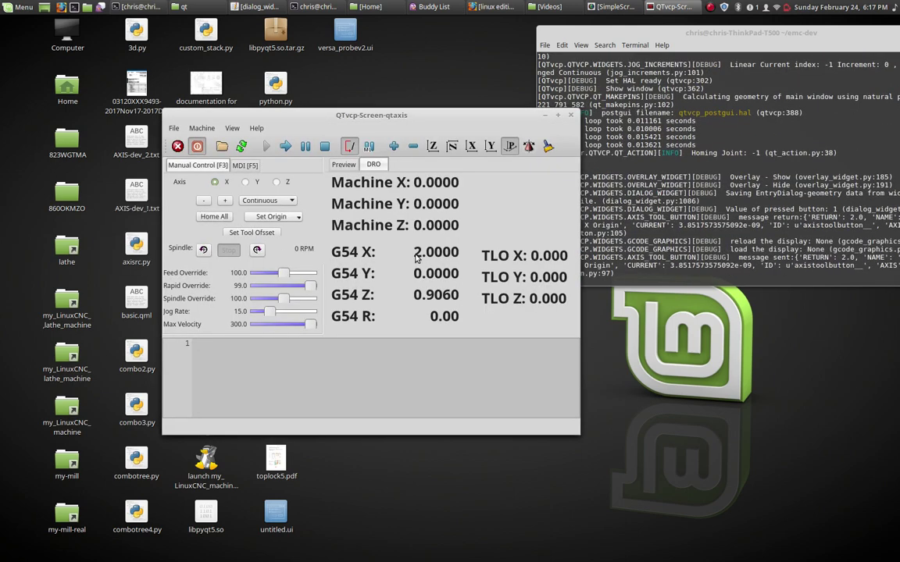
Revert the X origin to its last value, then restore it to 2
{"action": "left_click", "coordinate": [275, 217]}
{"action": "left_click", "coordinate": [294, 269]}
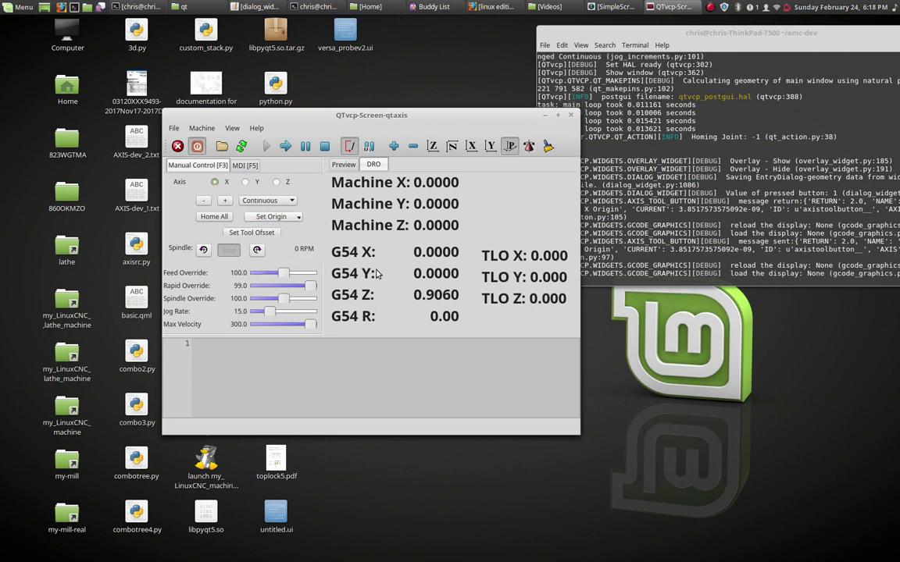
{"action": "left_click", "coordinate": [296, 217]}
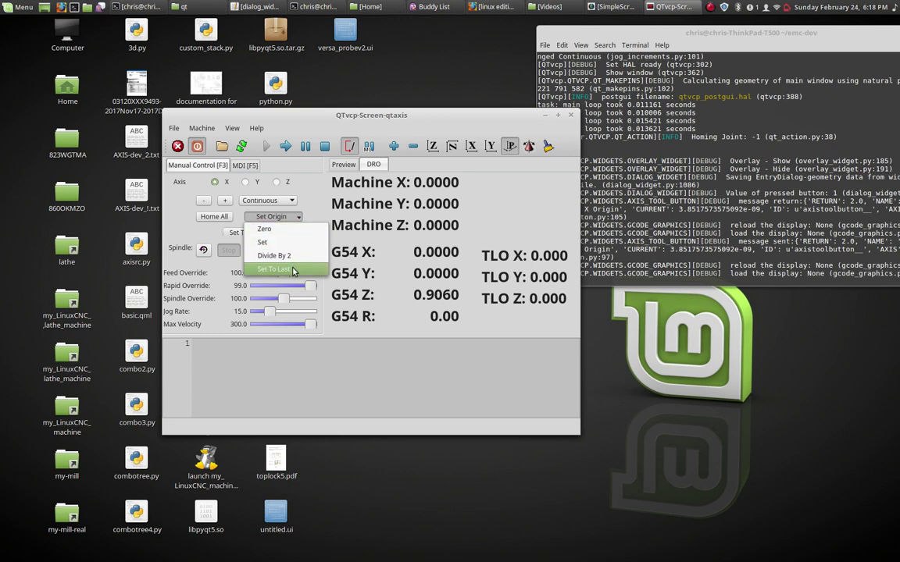
{"action": "left_click", "coordinate": [293, 269]}
Halve the X origin to 1, then zero it
{"action": "left_click", "coordinate": [298, 219]}
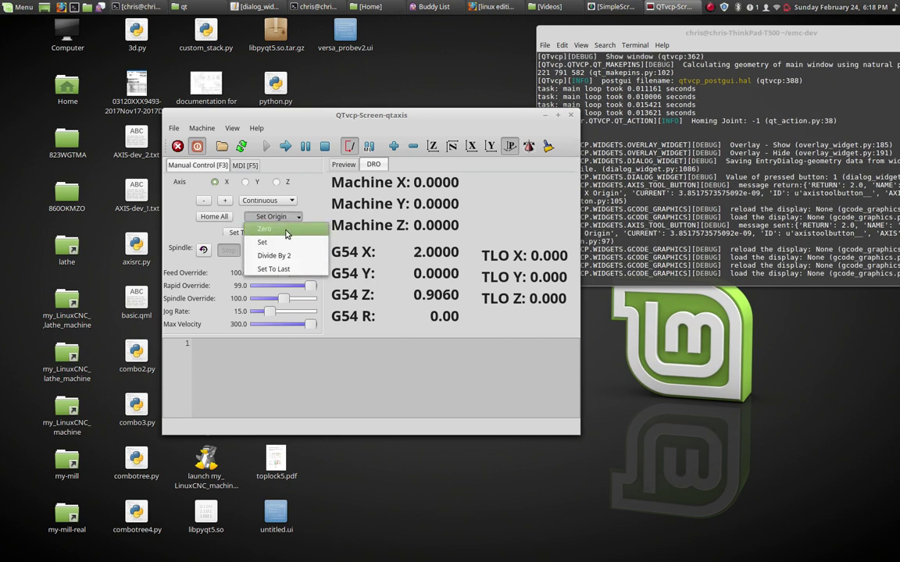
{"action": "left_click", "coordinate": [283, 257]}
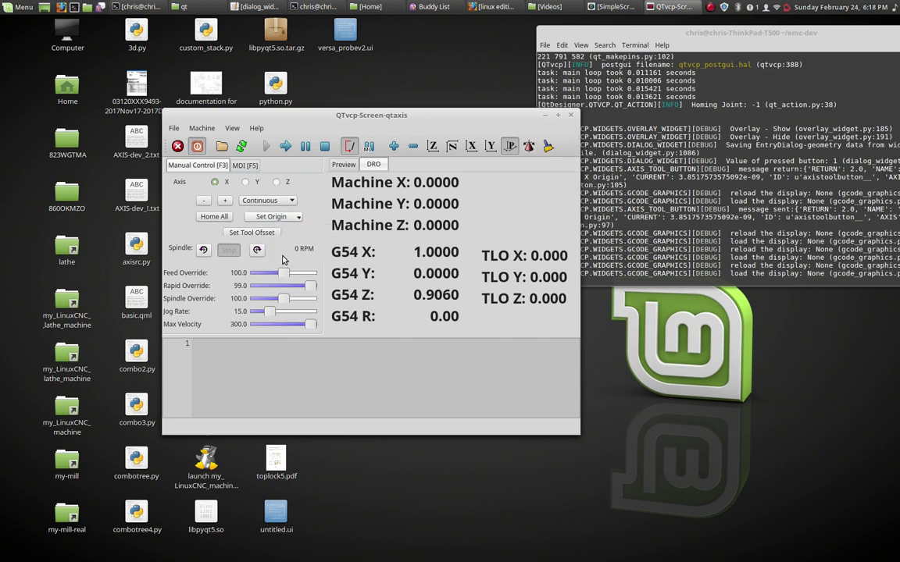
{"action": "left_click", "coordinate": [271, 216]}
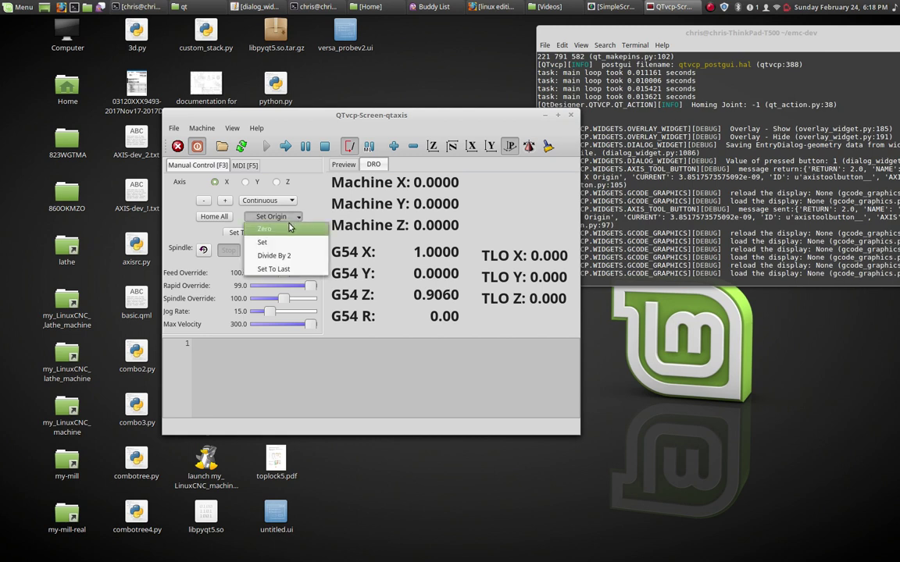
{"action": "left_click", "coordinate": [289, 225]}
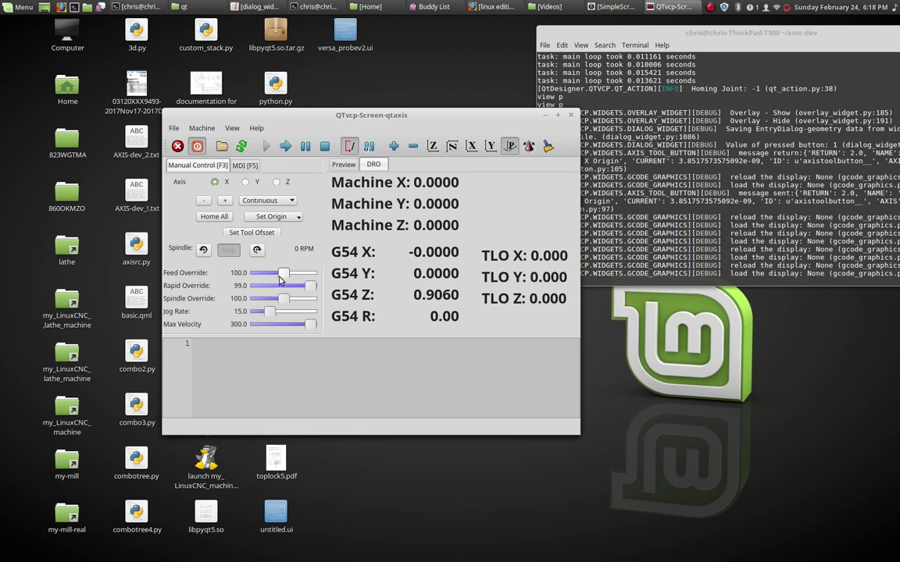
Load the 3D_Chips.ngc example program into the 3-D preview
{"action": "left_click", "coordinate": [222, 147]}
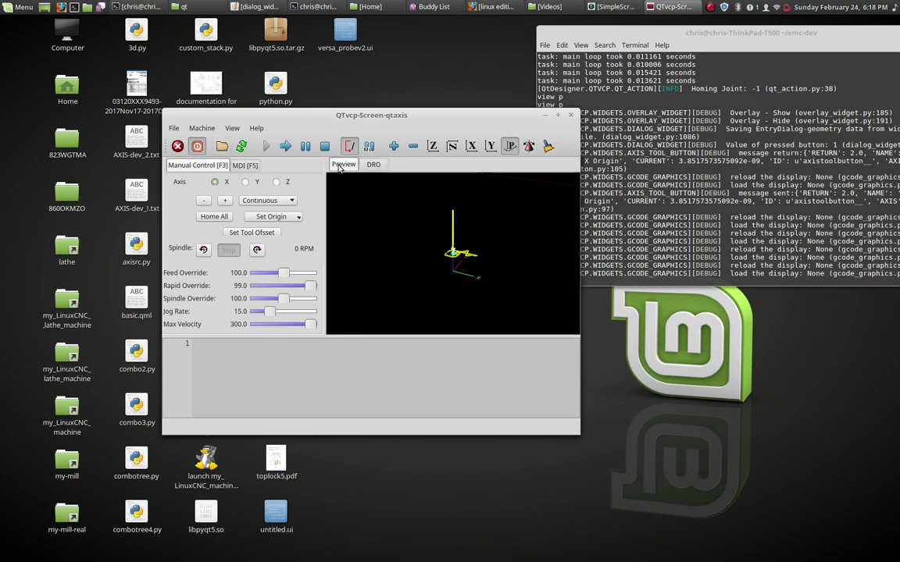
{"action": "left_click", "coordinate": [222, 146]}
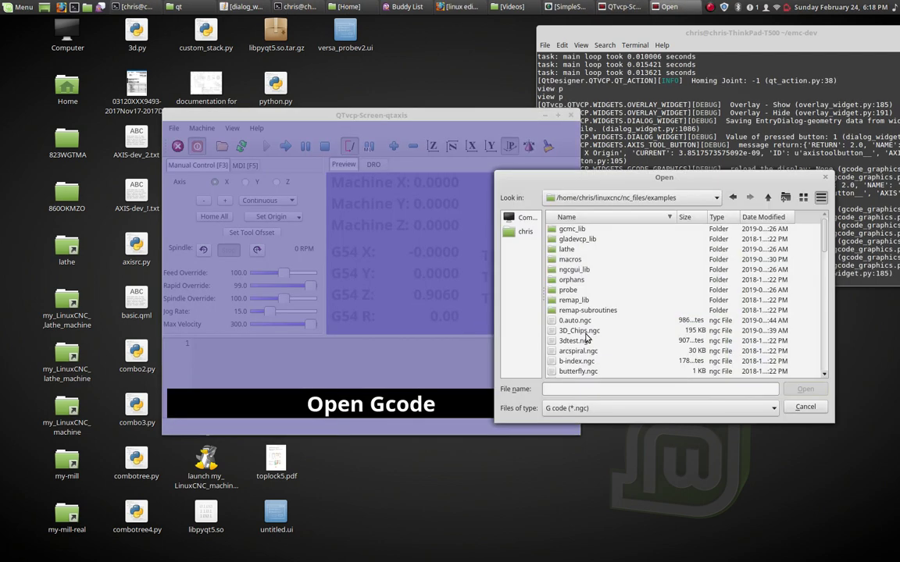
{"action": "double_click", "coordinate": [585, 331]}
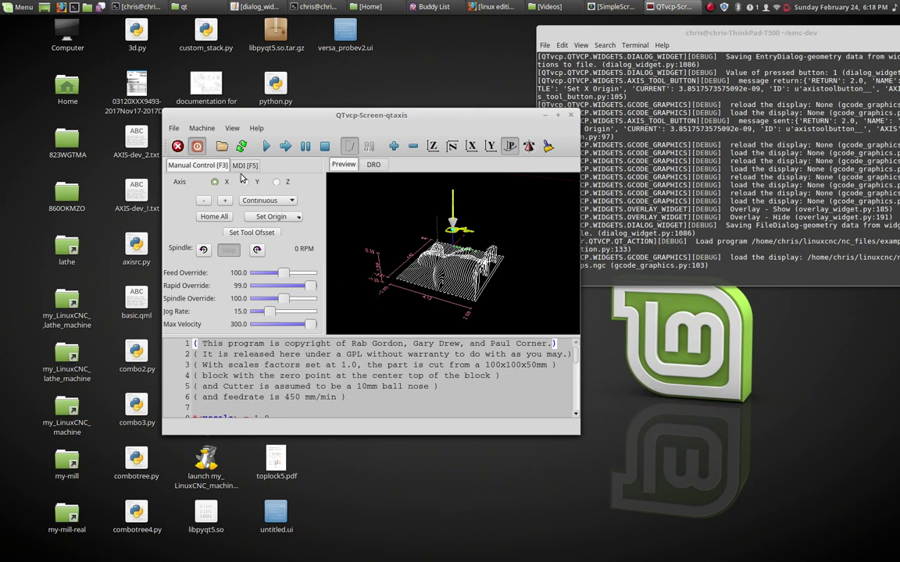
{"action": "left_click", "coordinate": [174, 128]}
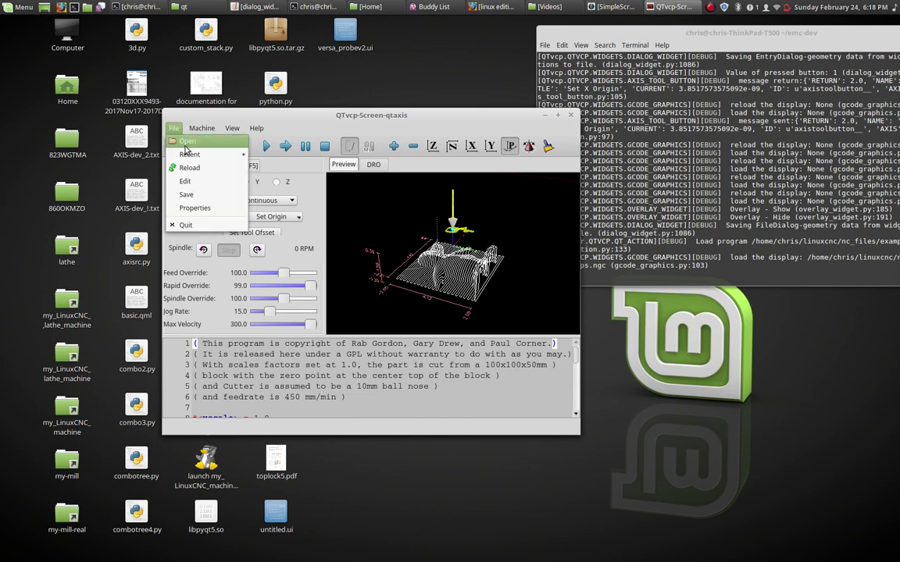
{"action": "mouse_move", "coordinate": [186, 153]}
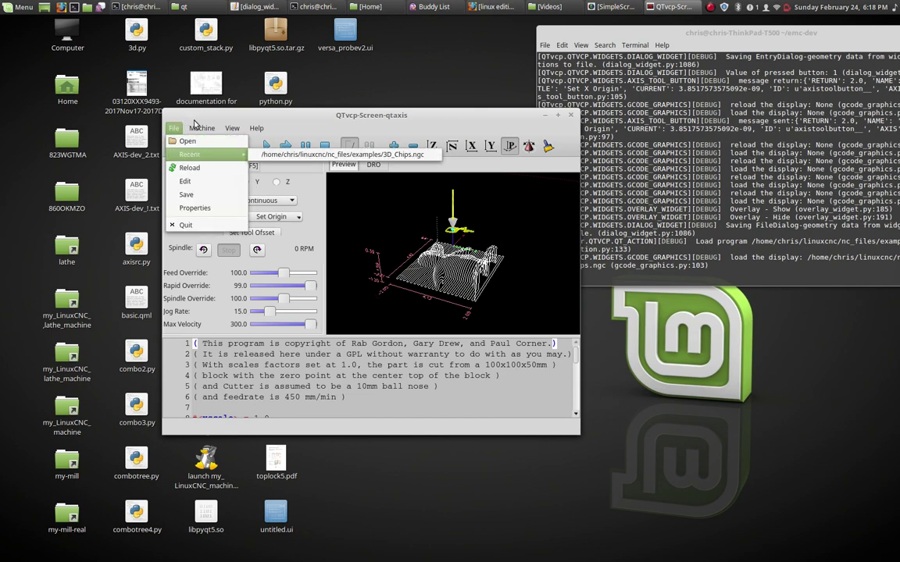
{"action": "left_click", "coordinate": [200, 127]}
{"action": "left_click", "coordinate": [198, 128]}
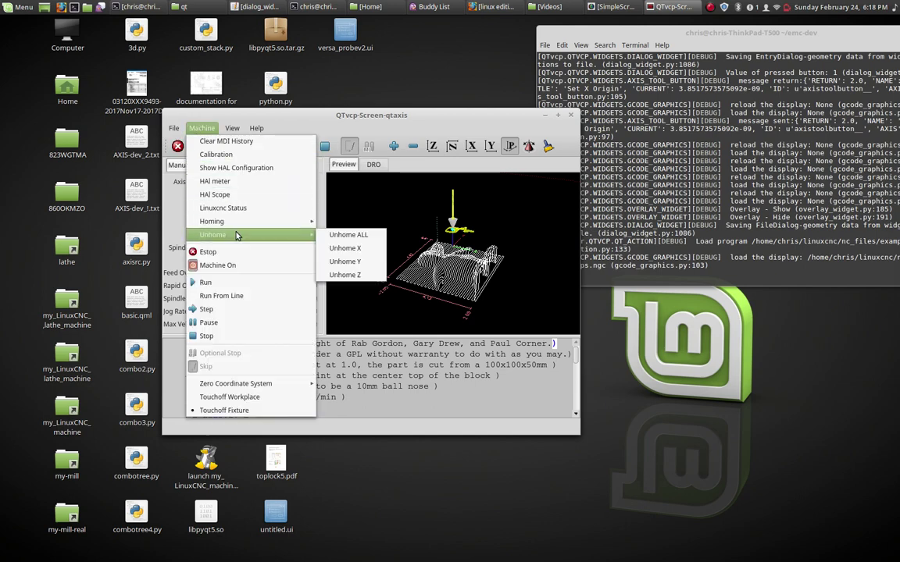
{"action": "mouse_move", "coordinate": [232, 128]}
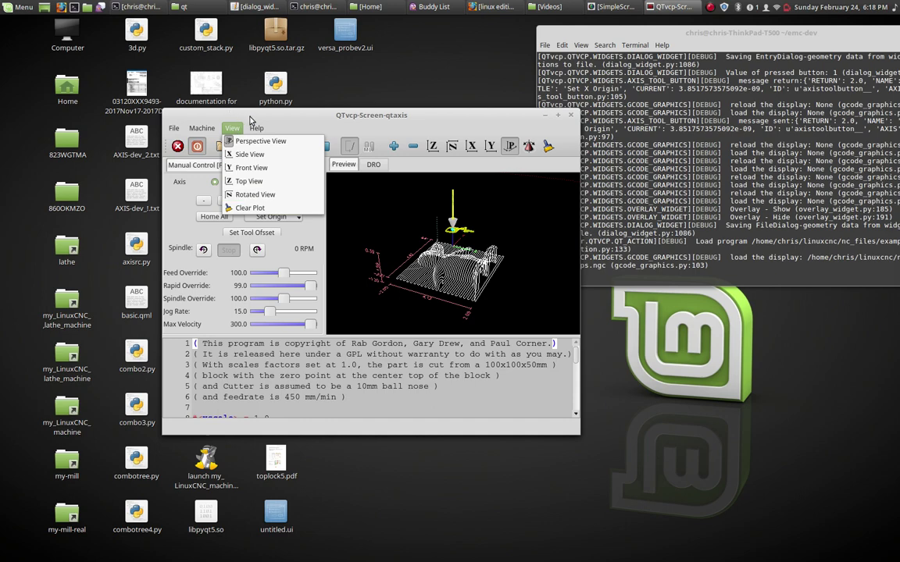
{"action": "left_click", "coordinate": [284, 154]}
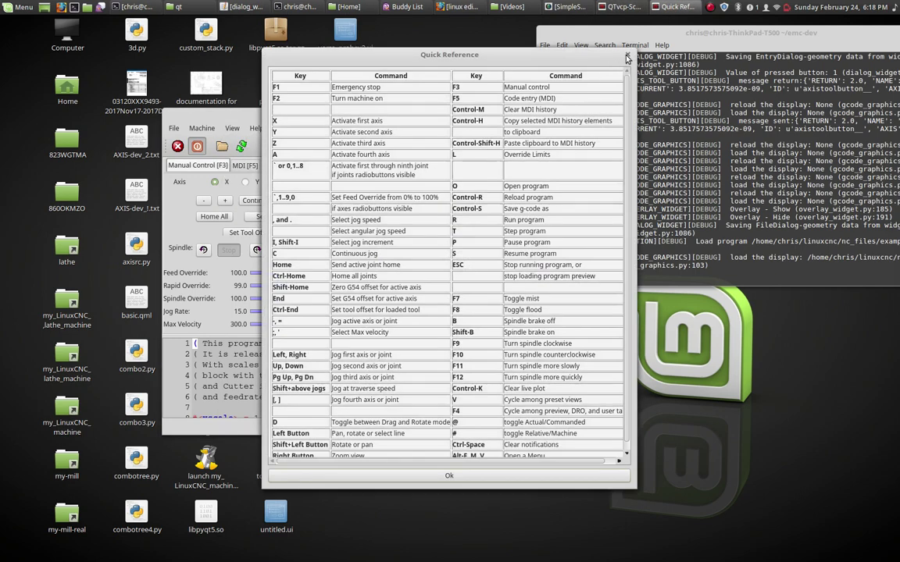
{"action": "left_click", "coordinate": [626, 58]}
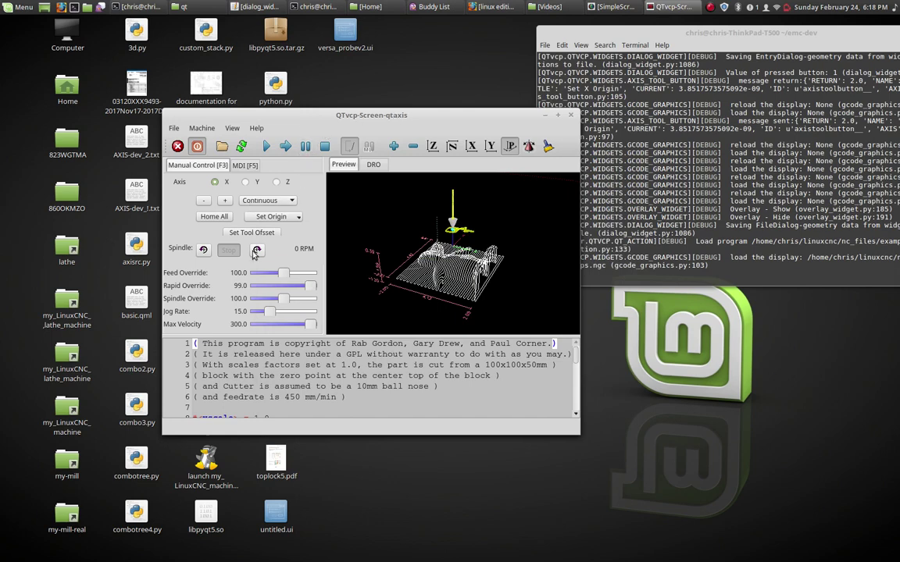
Run 3D_Chips.ngc and acknowledge the Tool 1 manual change request
{"action": "left_click", "coordinate": [268, 150]}
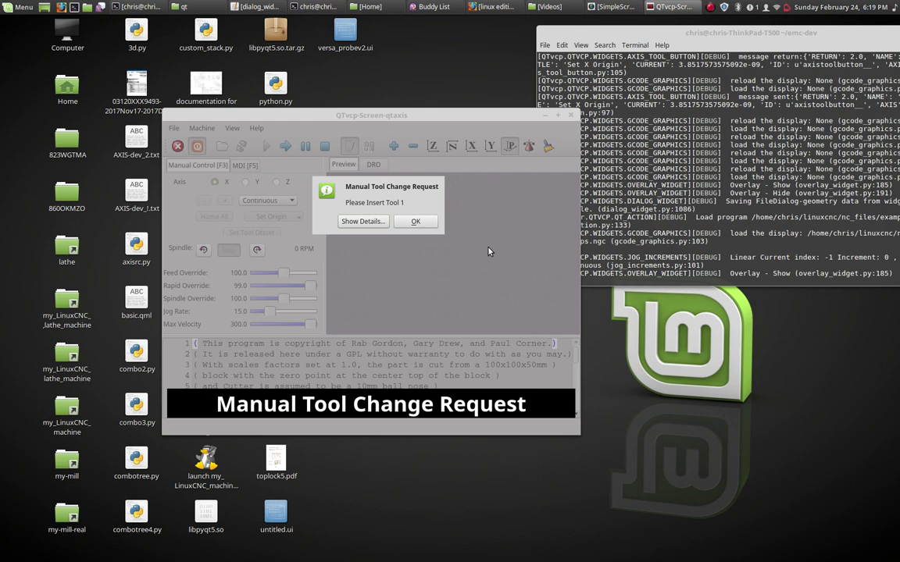
{"action": "left_click", "coordinate": [416, 222]}
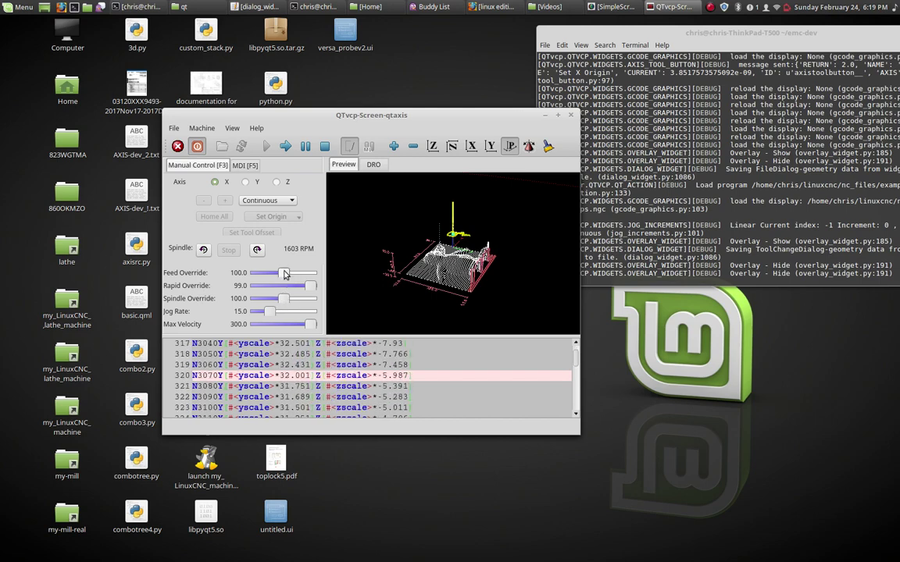
Set feed override to 101, jog rate to 0, max velocity to 178, then enlarge and shift the window
{"action": "mouse_move", "coordinate": [285, 272]}
{"action": "left_mouse_down"}
{"action": "mouse_move", "coordinate": [265, 273]}
{"action": "mouse_move", "coordinate": [304, 272]}
{"action": "mouse_move", "coordinate": [283, 273]}
{"action": "left_mouse_up"}
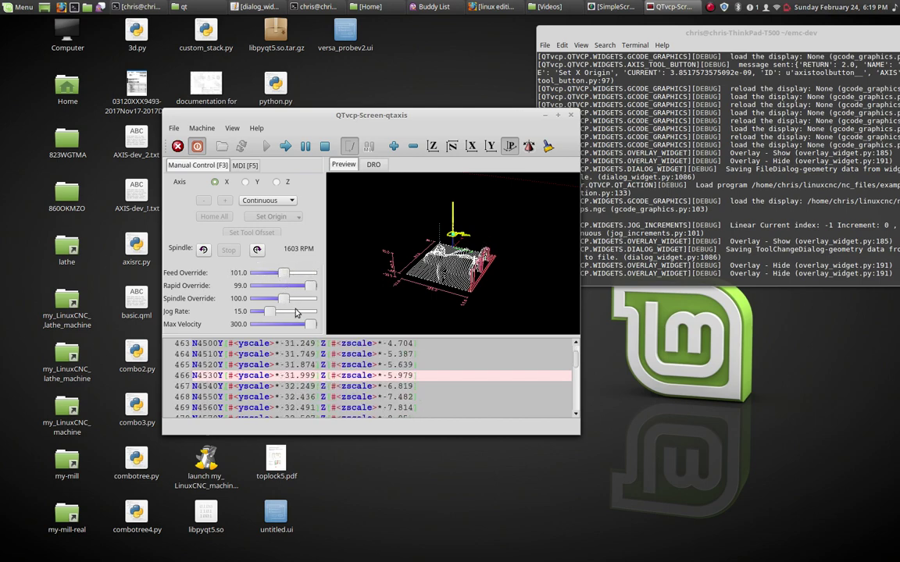
{"action": "left_click_drag", "start_coordinate": [268, 313], "coordinate": [256, 312]}
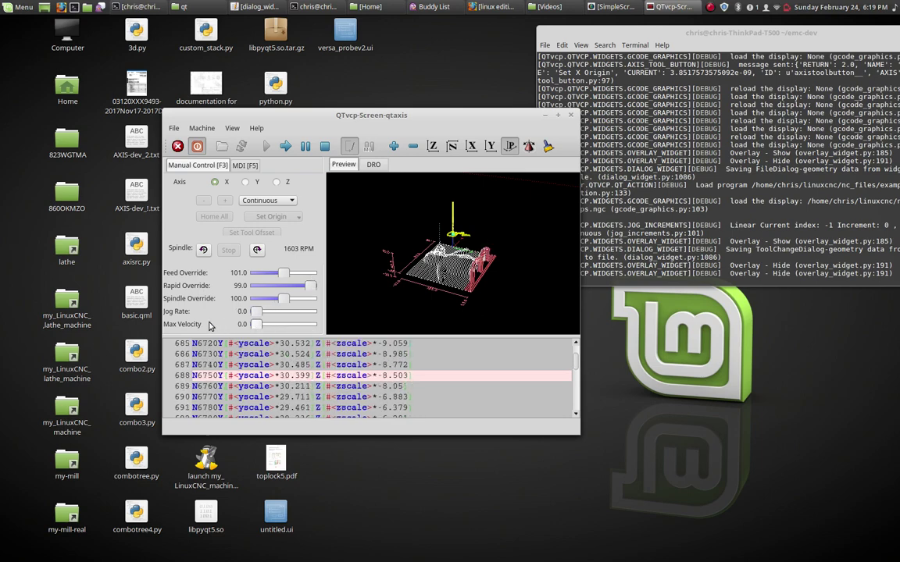
{"action": "left_click_drag", "start_coordinate": [309, 325], "coordinate": [287, 334]}
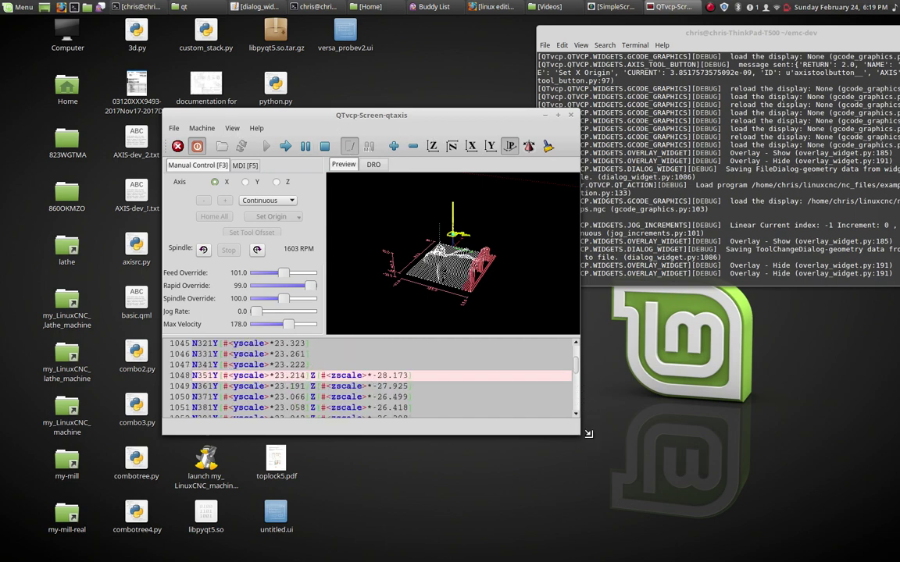
{"action": "left_click_drag", "start_coordinate": [590, 440], "coordinate": [728, 467]}
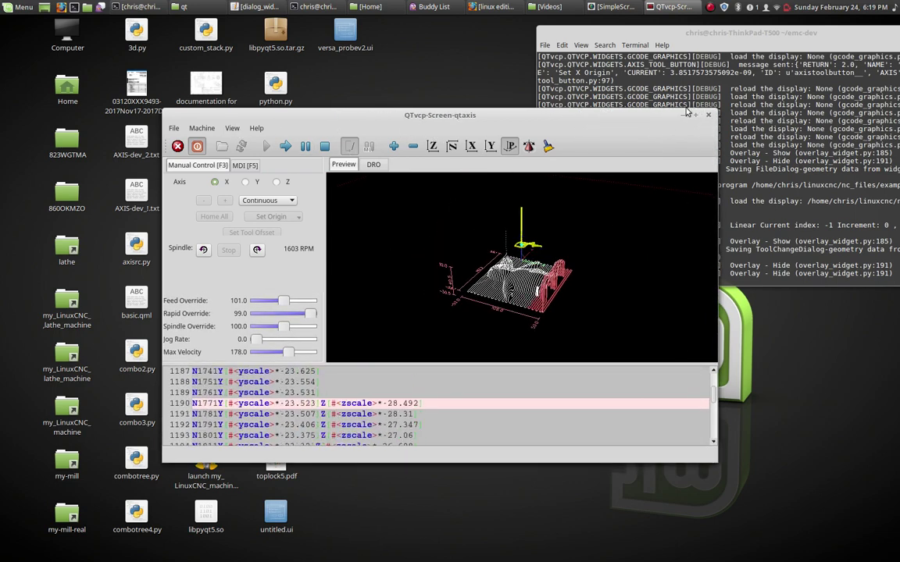
{"action": "left_click_drag", "start_coordinate": [636, 112], "coordinate": [729, 57]}
Confirm the LinuxCNC shutdown, rerun linuxcnc from the shell and relaunch qtaxis
{"action": "left_click", "coordinate": [800, 62]}
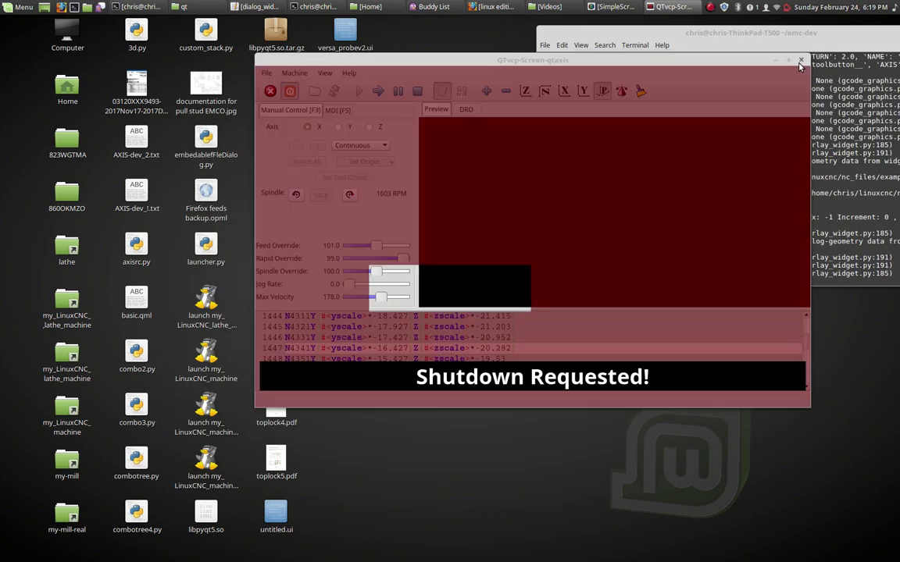
{"action": "left_click", "coordinate": [501, 298]}
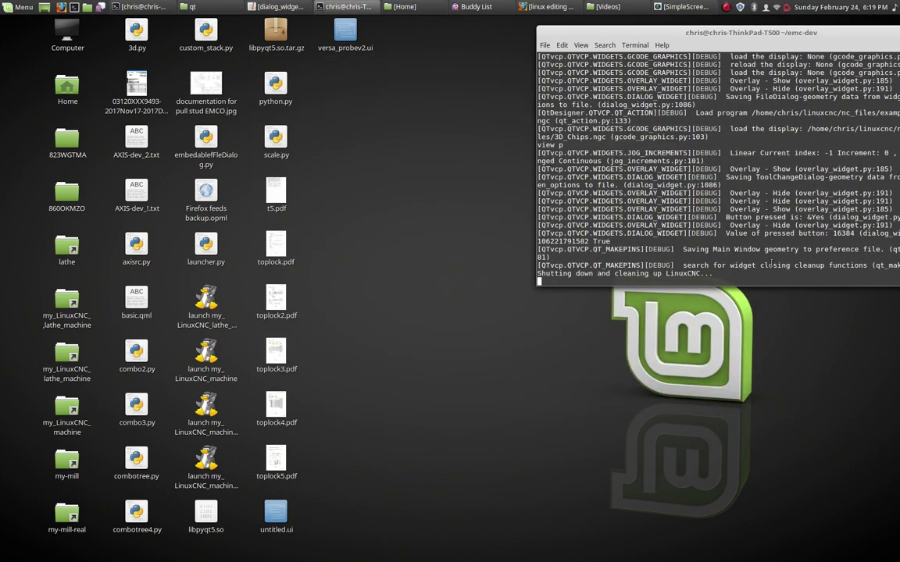
{"action": "key", "text": "Up"}
{"action": "key", "text": "Return"}
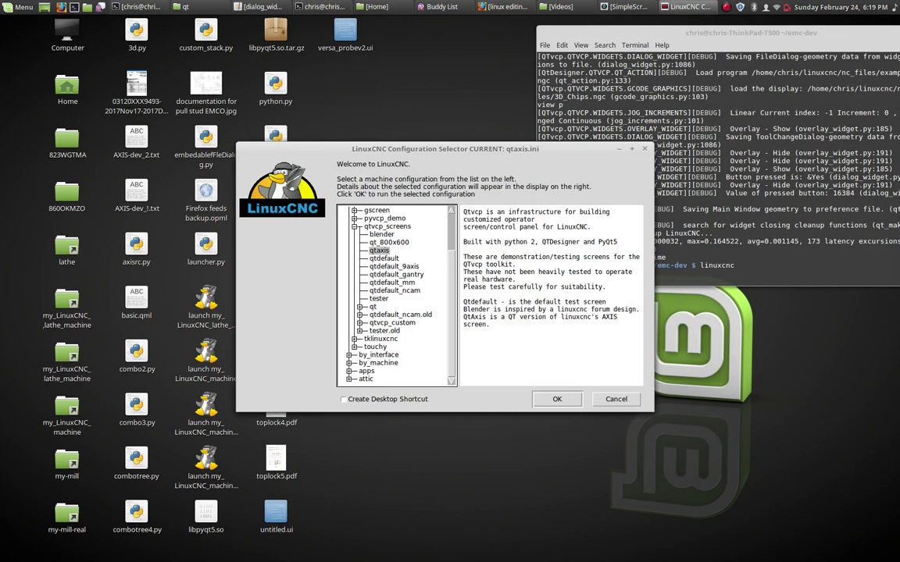
{"action": "key", "text": "Return"}
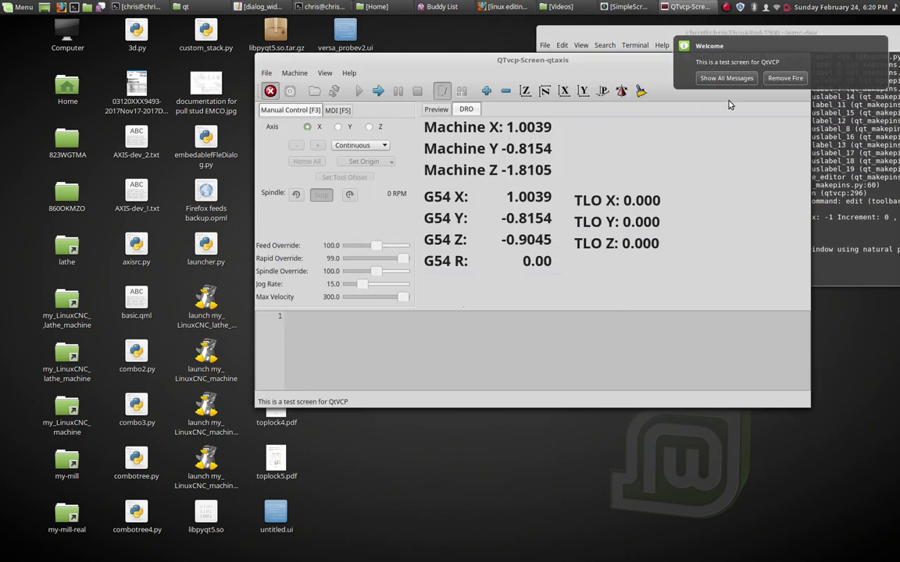
Dismiss the Welcome notice, shrink the QtAxis window, and request shutdown via the close button
{"action": "left_click", "coordinate": [748, 55]}
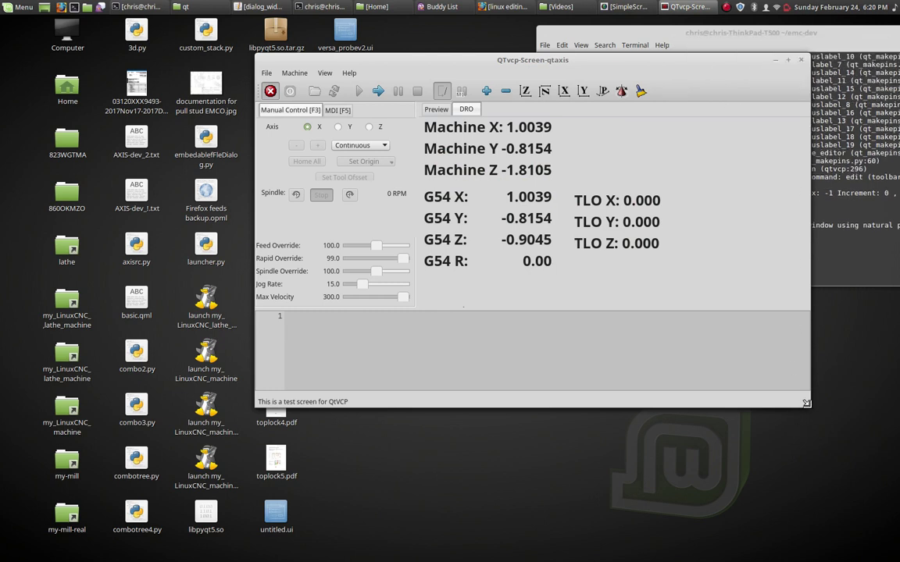
{"action": "left_click_drag", "start_coordinate": [806, 403], "coordinate": [687, 329]}
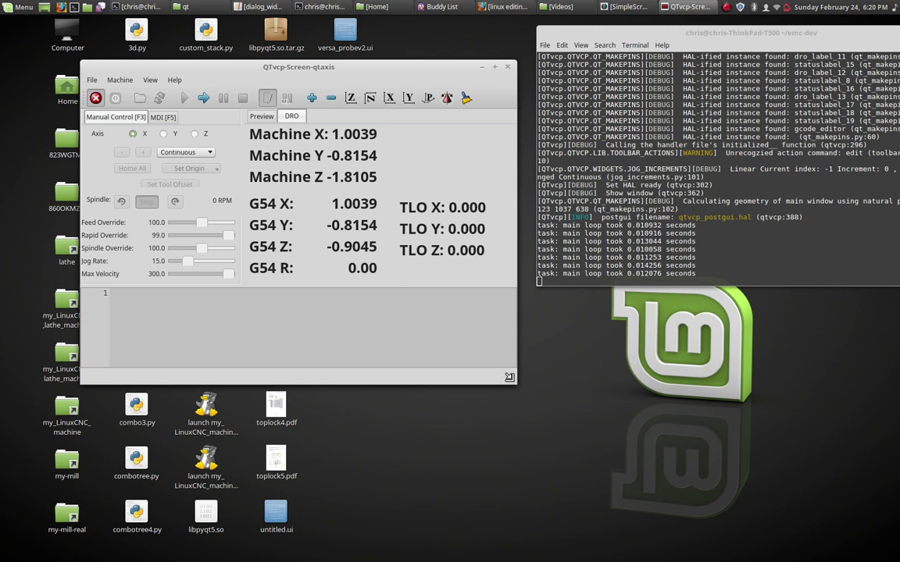
{"action": "left_click", "coordinate": [506, 70]}
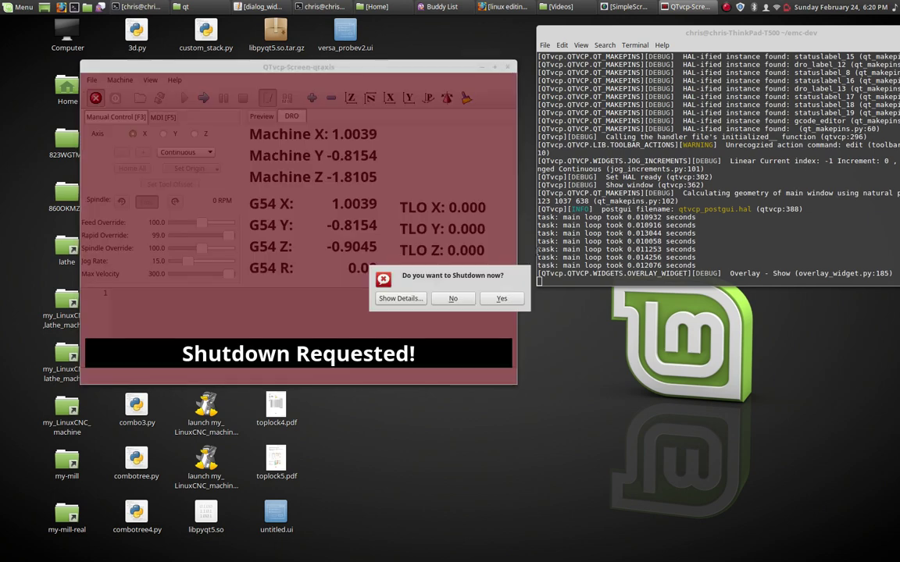